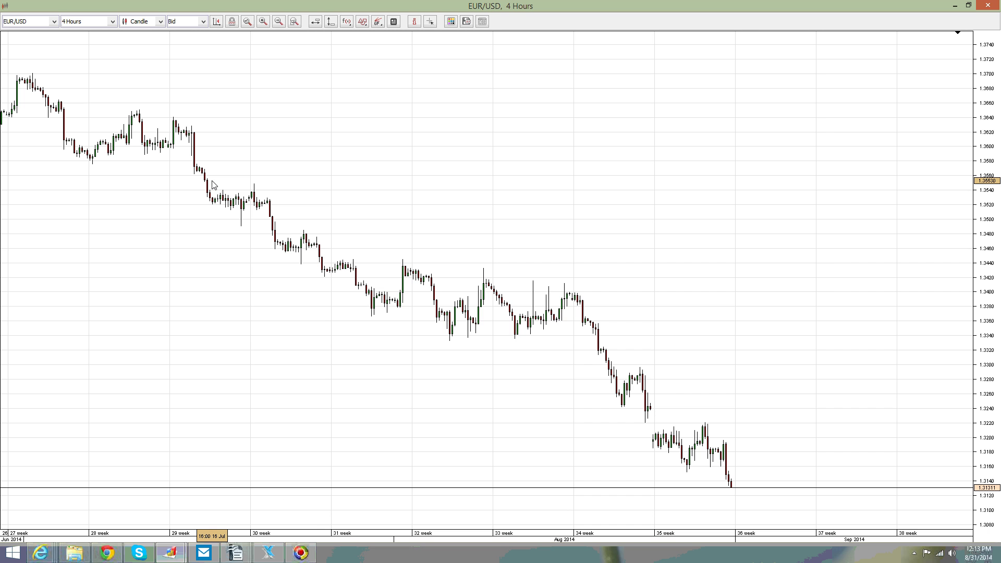
click(364, 22)
click(400, 205)
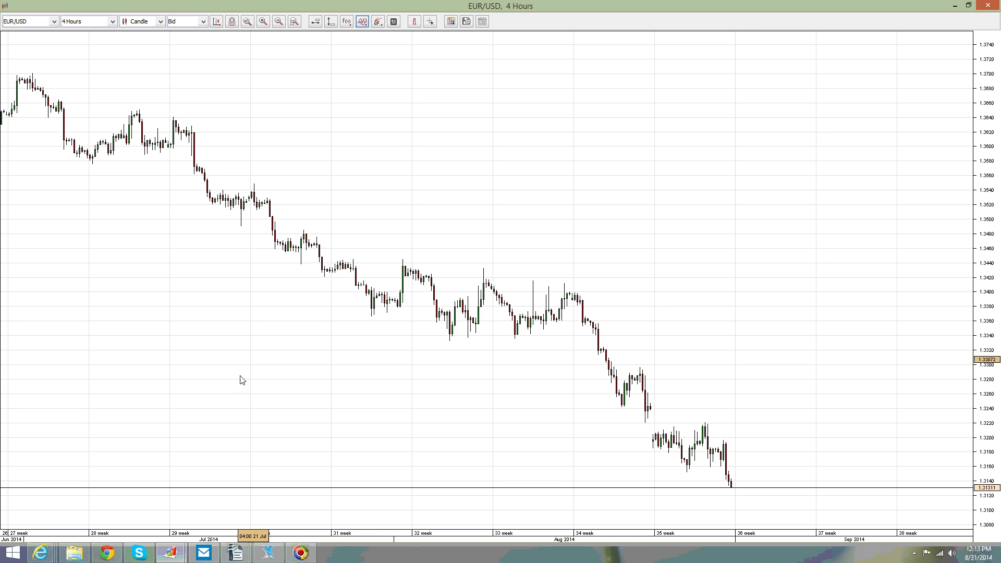
click(465, 384)
double_click(552, 326)
text(www.)
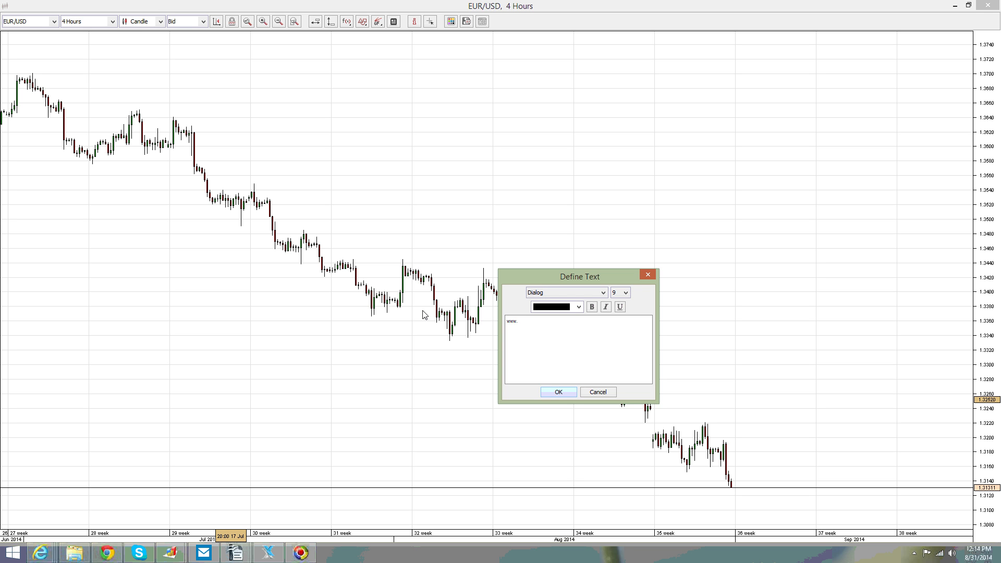
text(fairbinaryoptions.com)
Format the annotation text at size 24 in red and confirm it onto the chart.
click(625, 293)
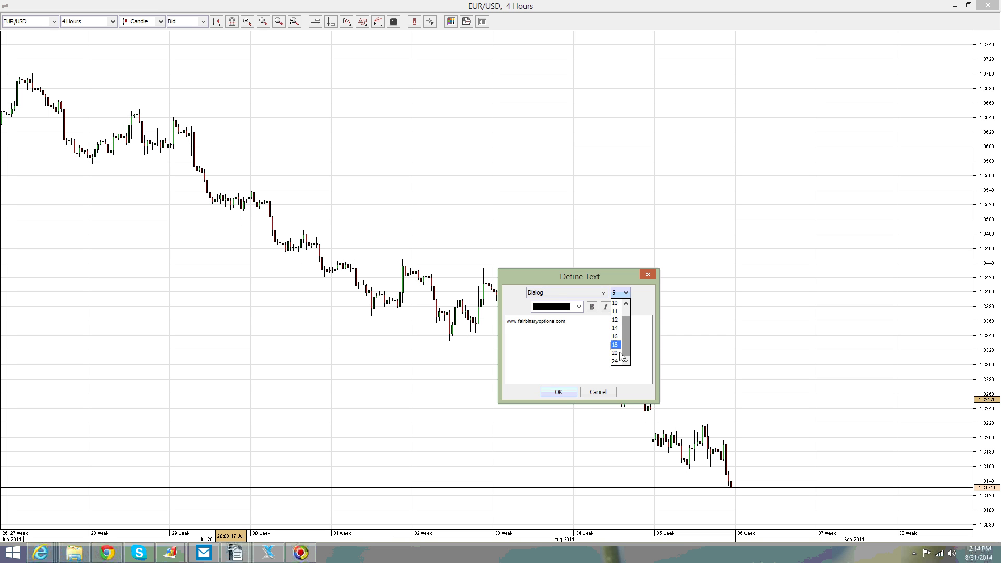
click(616, 365)
click(578, 307)
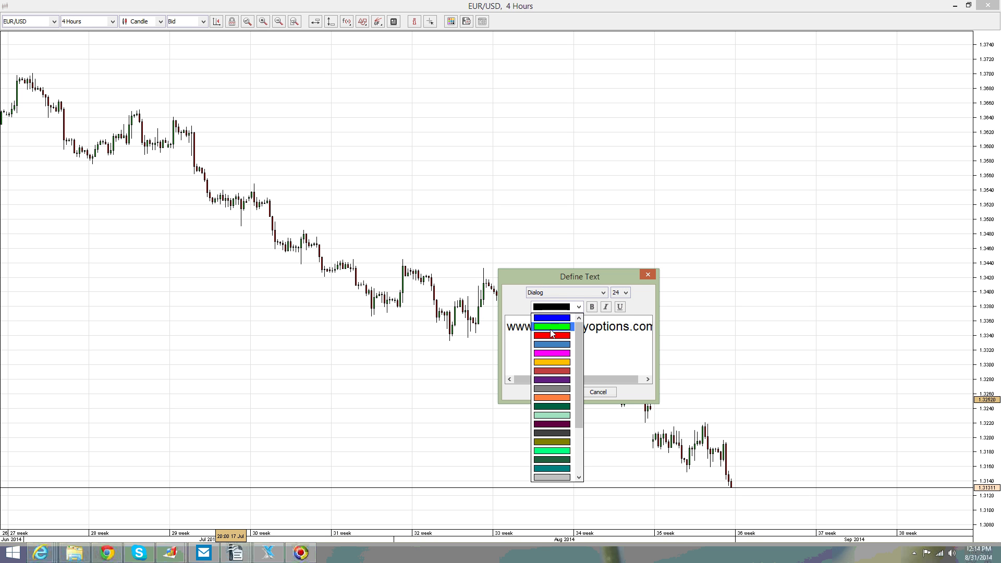
click(552, 329)
click(578, 307)
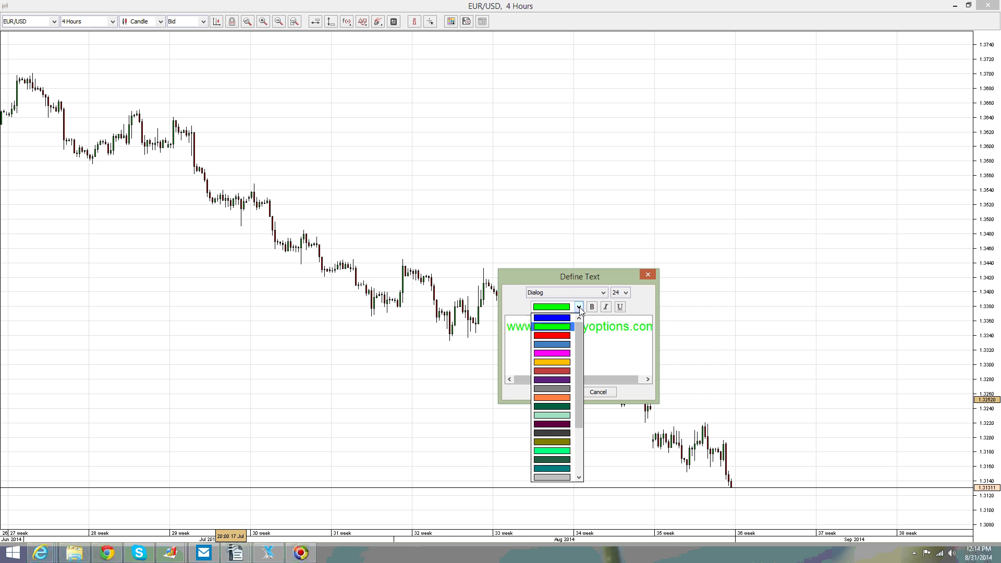
click(564, 337)
click(554, 392)
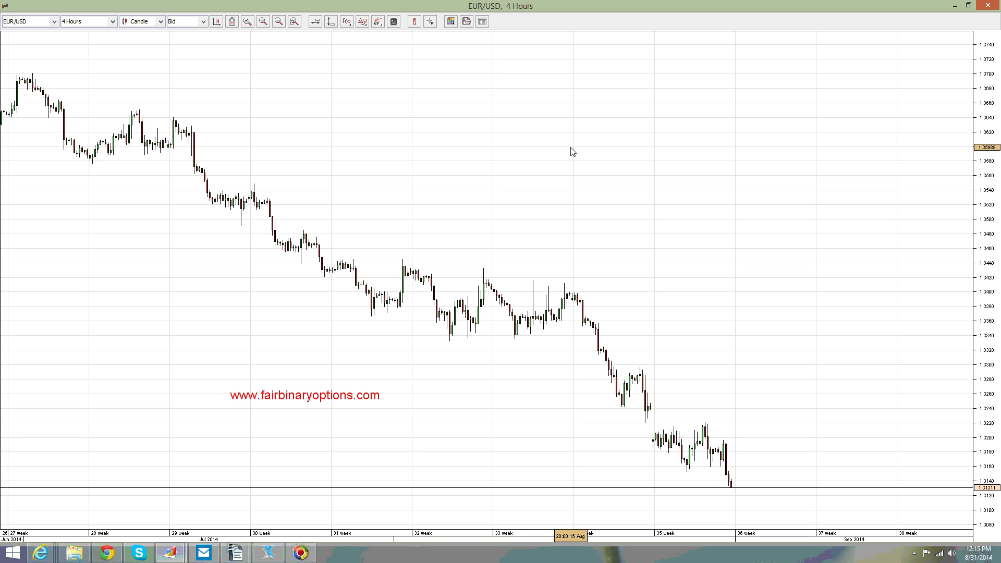
Start adding an indicator to the chart and list the Momentum Indicators group.
click(362, 21)
click(347, 21)
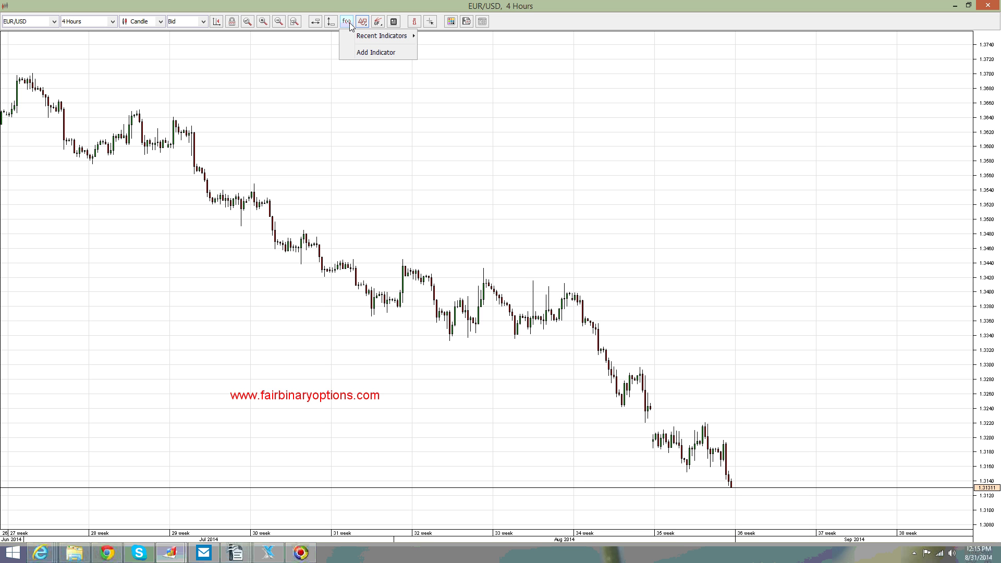
click(374, 53)
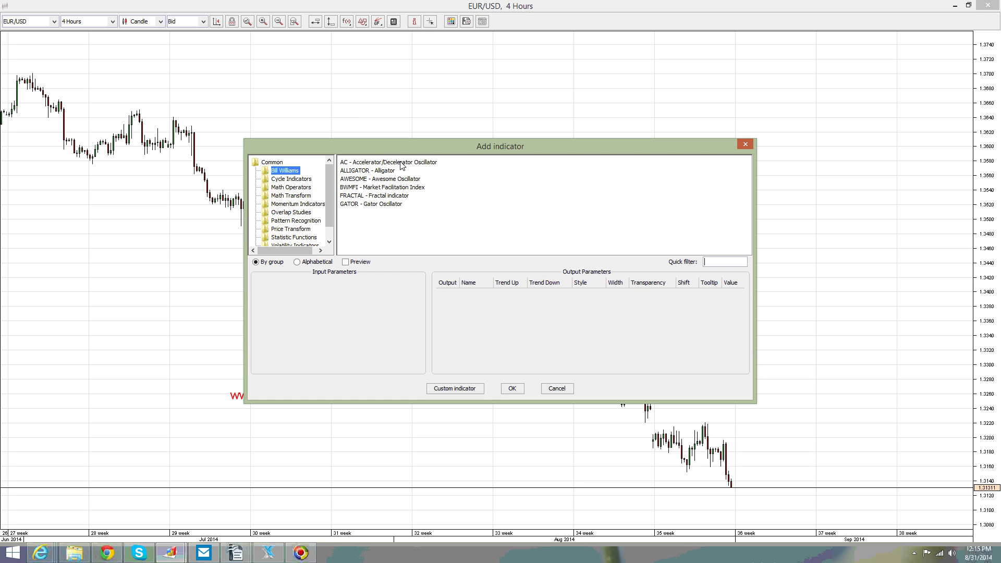
click(293, 205)
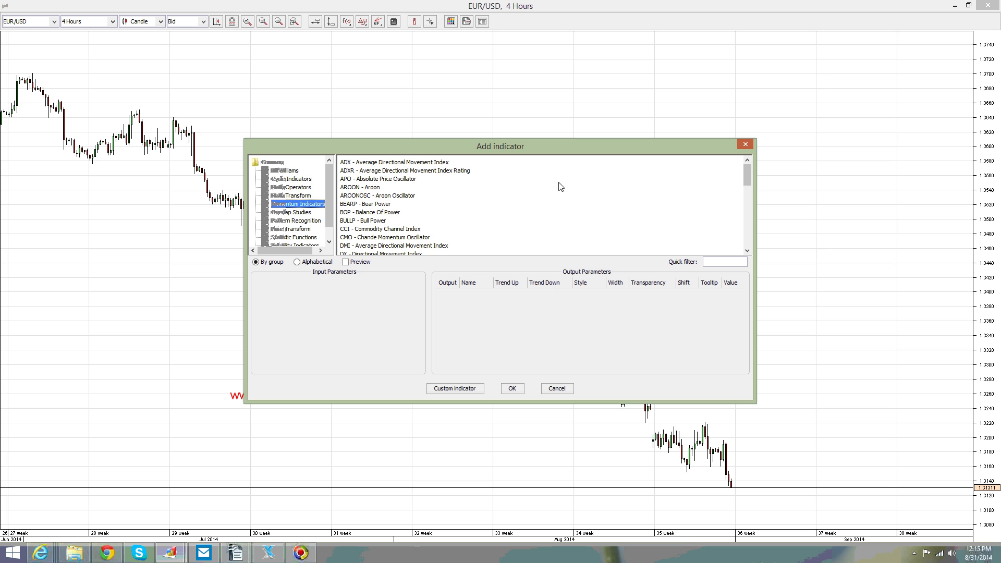
Examine the parameters of momentum indicators such as Aroon Oscillator, Commodity Channel Index, Momentum and Moving Average of Oscillator.
click(374, 189)
click(410, 197)
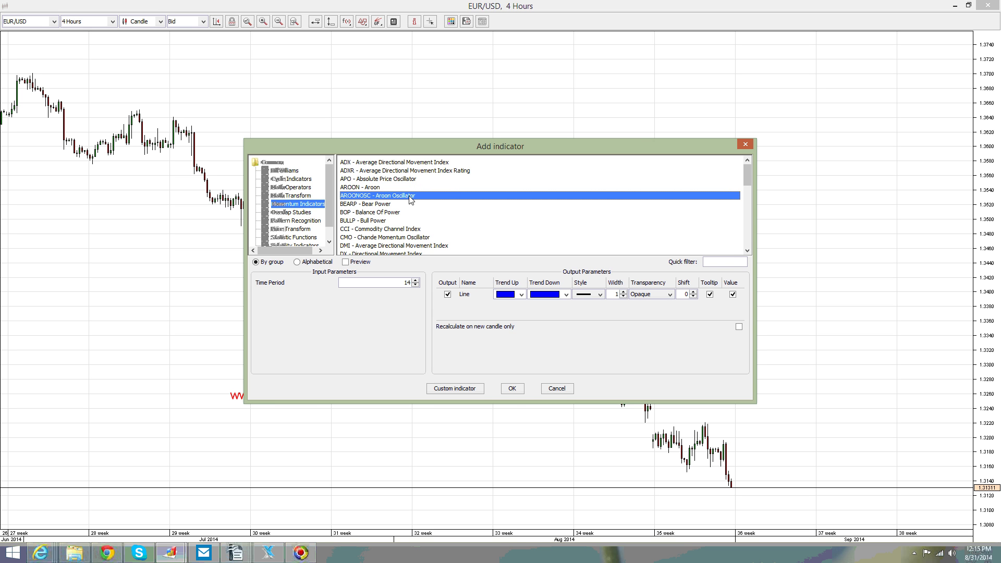
click(399, 230)
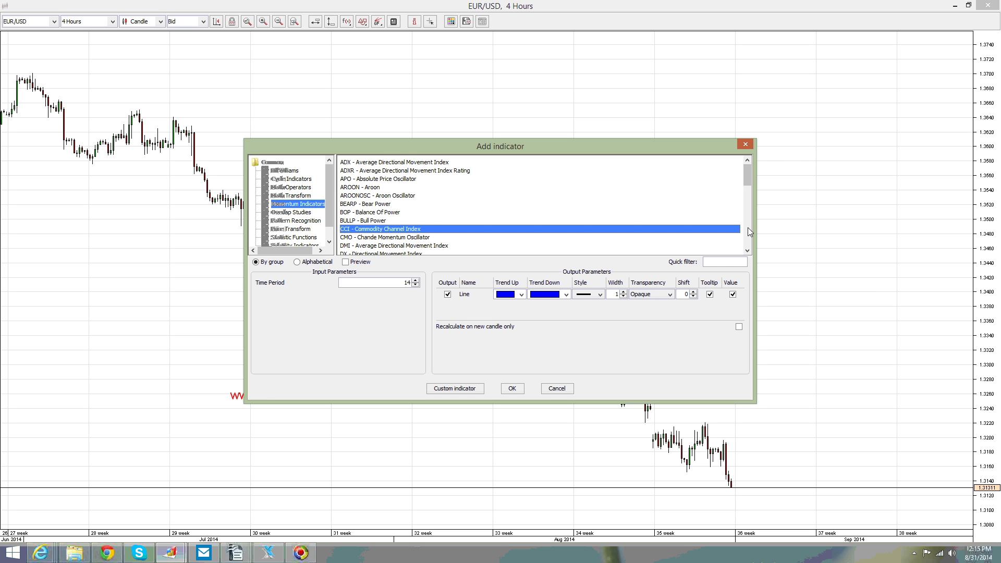
click(749, 232)
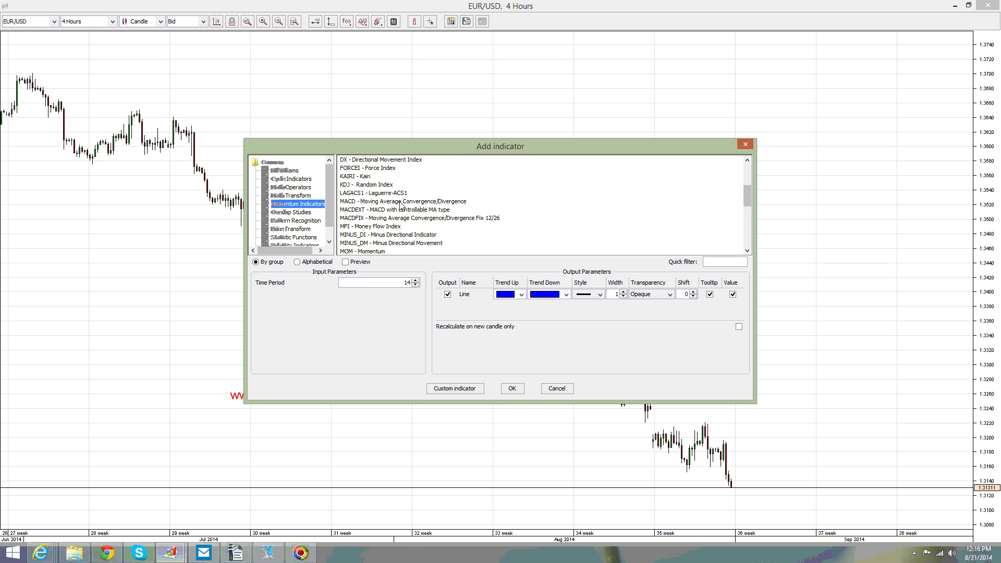
click(400, 251)
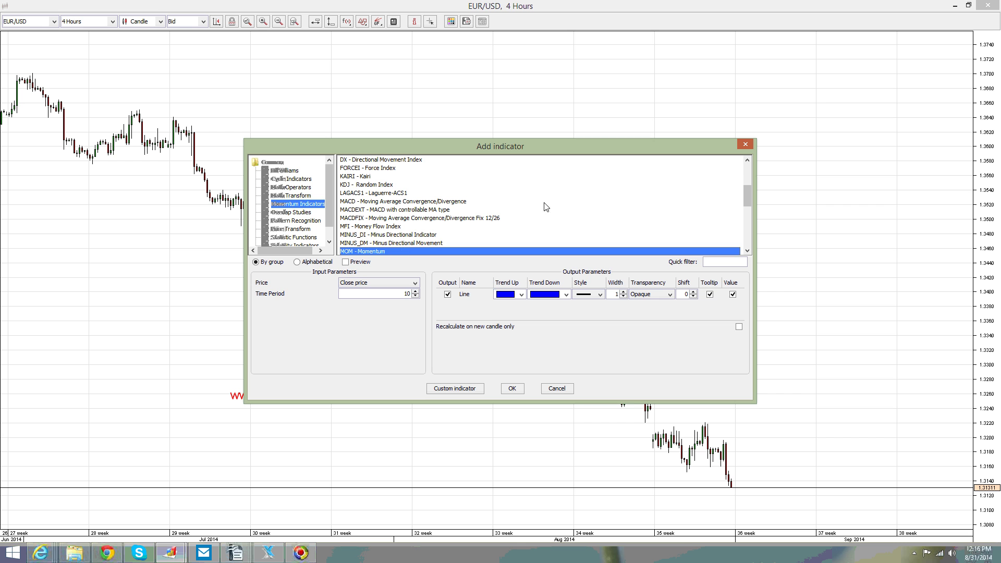
scroll(535, 227, down, 2)
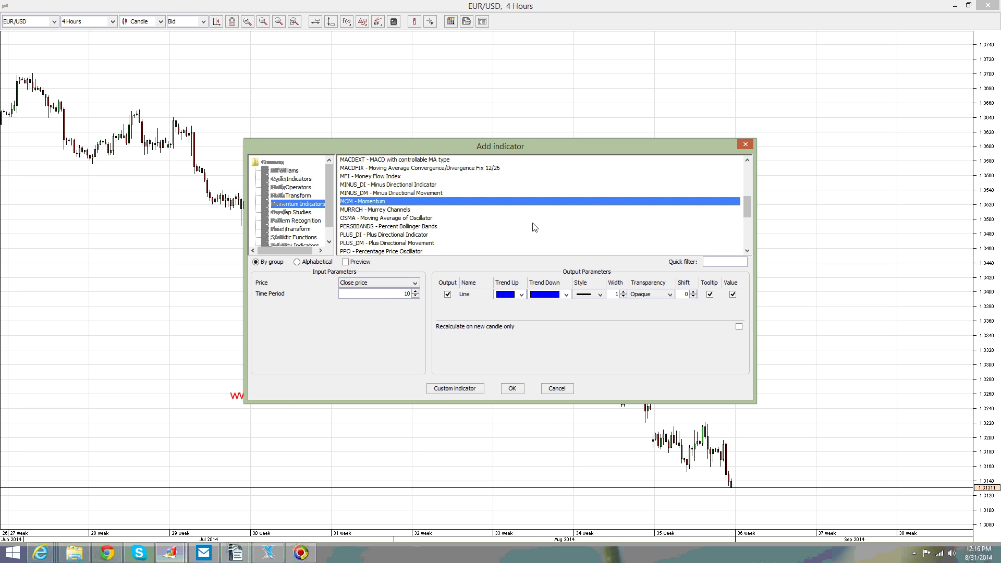
click(392, 218)
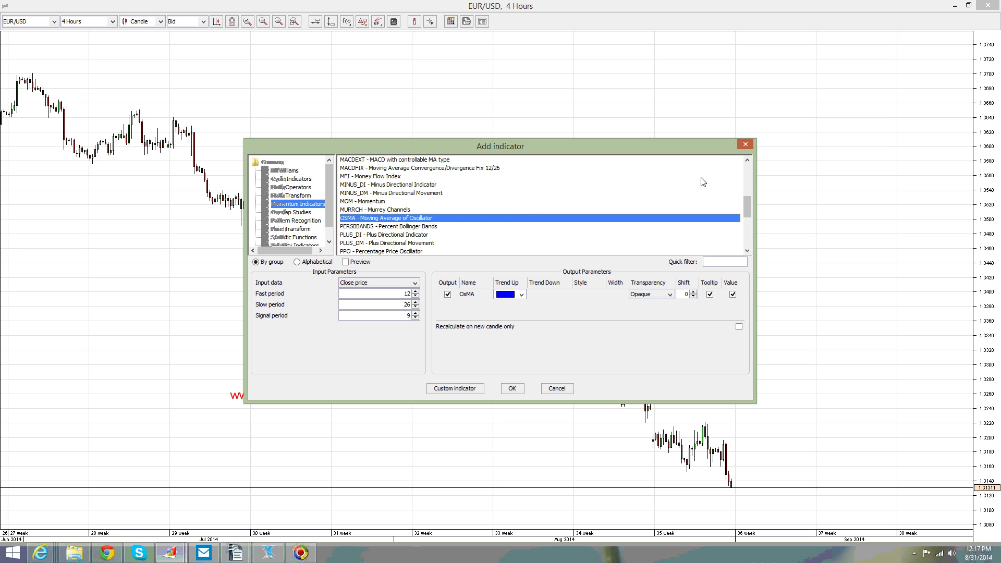
Add the RSI - Relative Strength Index indicator below the chart with its default close price and time period 14.
click(749, 239)
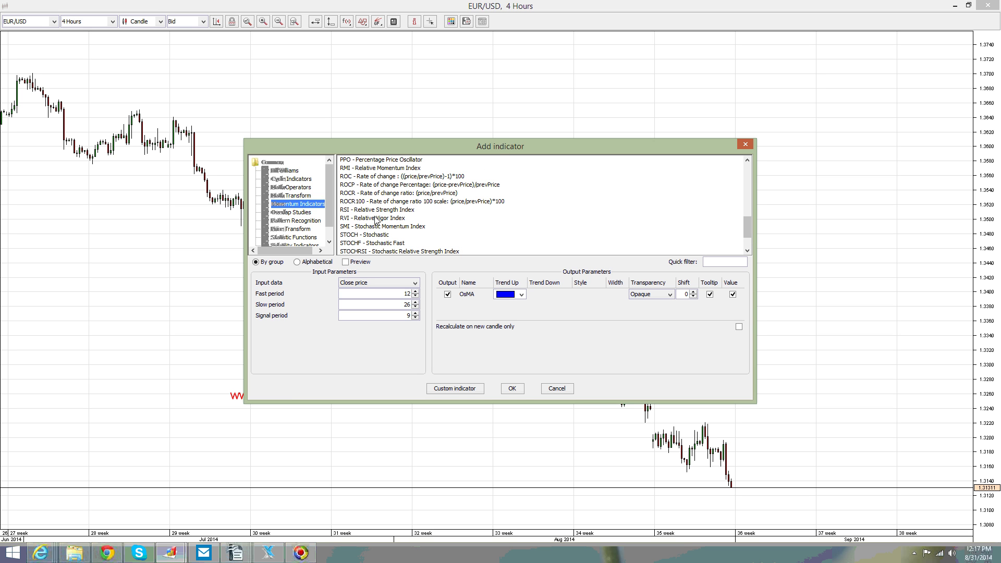
click(389, 210)
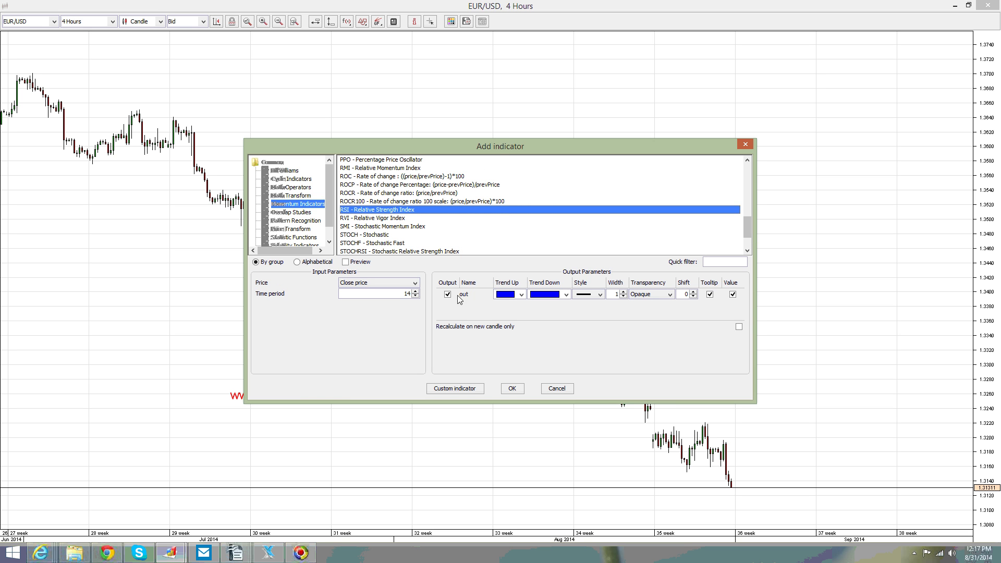
click(511, 389)
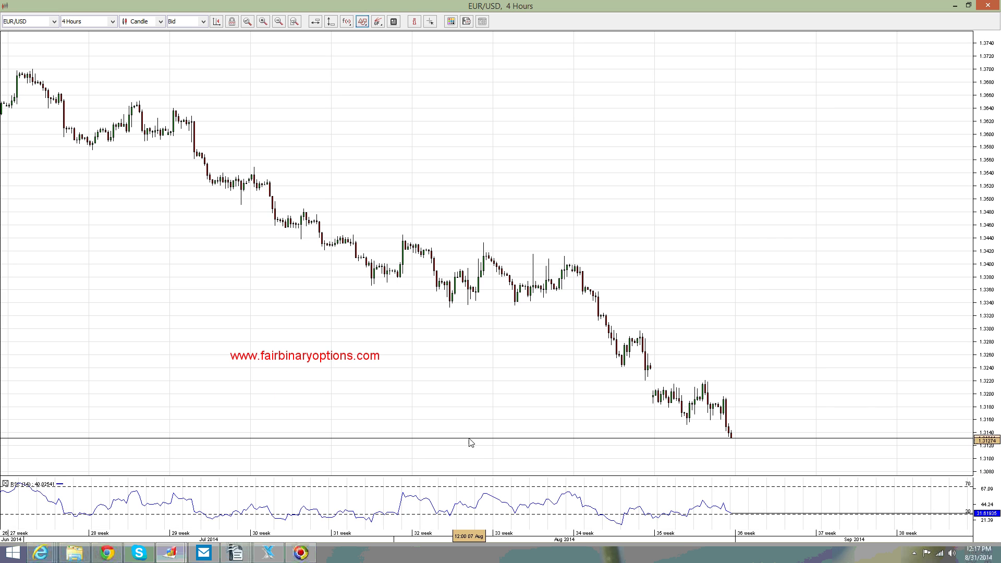
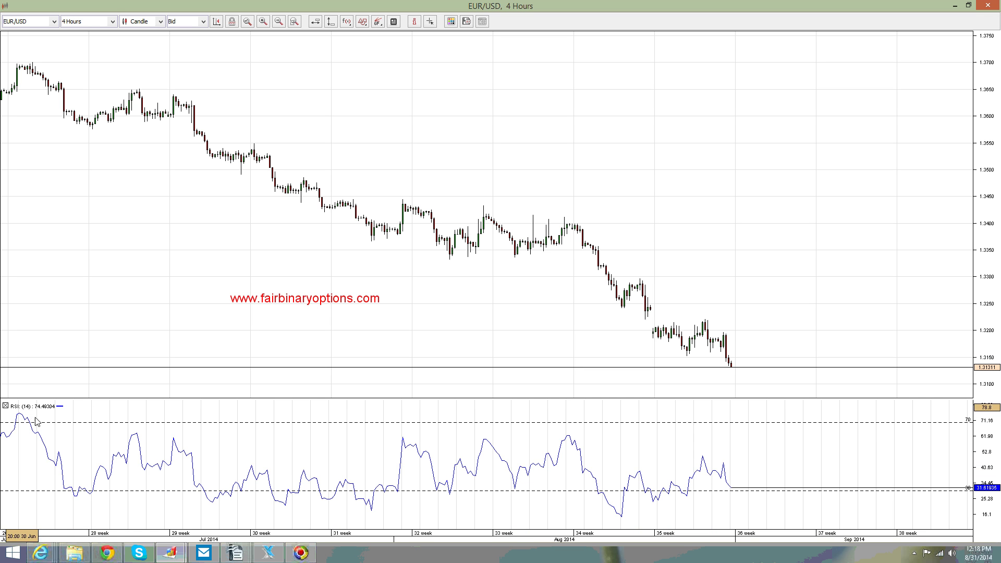
Set the time period of the RSI indicator to 24 and apply it.
right_click(89, 416)
click(124, 431)
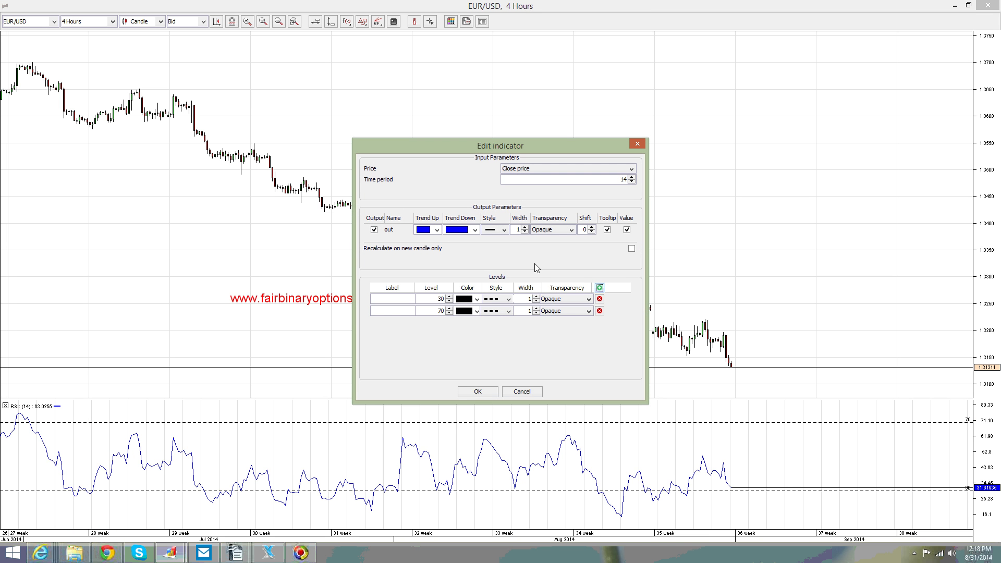
click(625, 180)
click(479, 391)
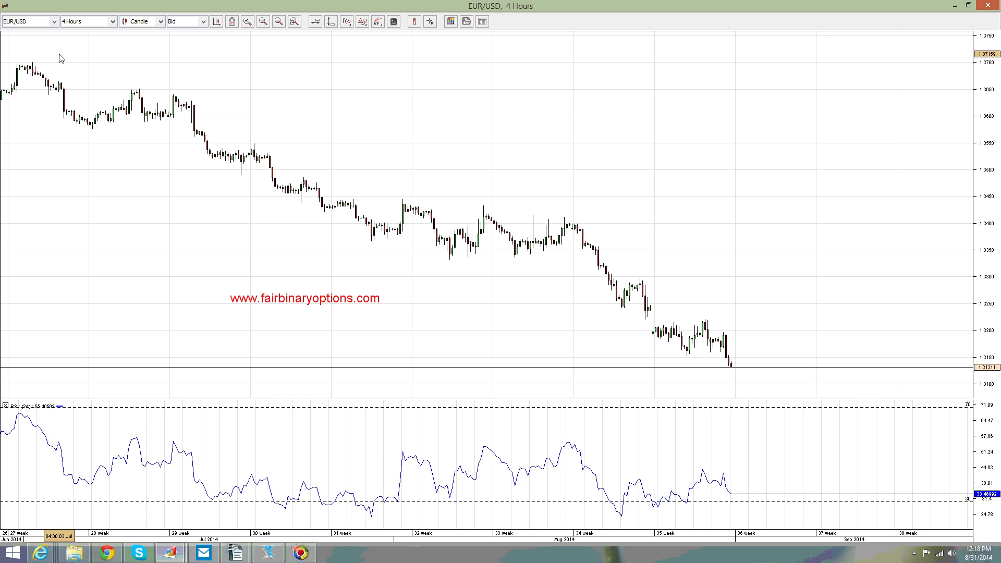
Set the RSI indicator's time period back to 14 and apply it.
right_click(49, 425)
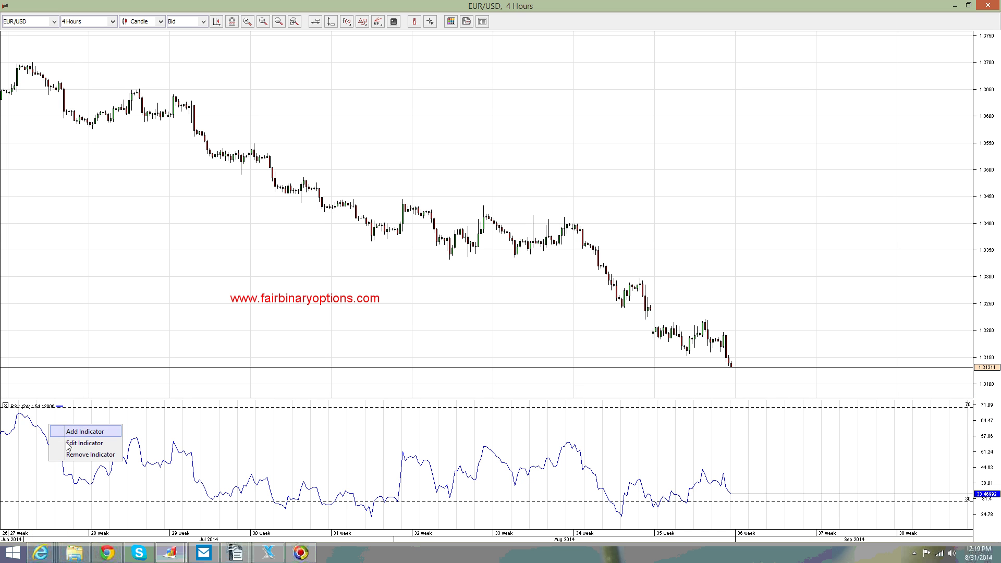
click(85, 442)
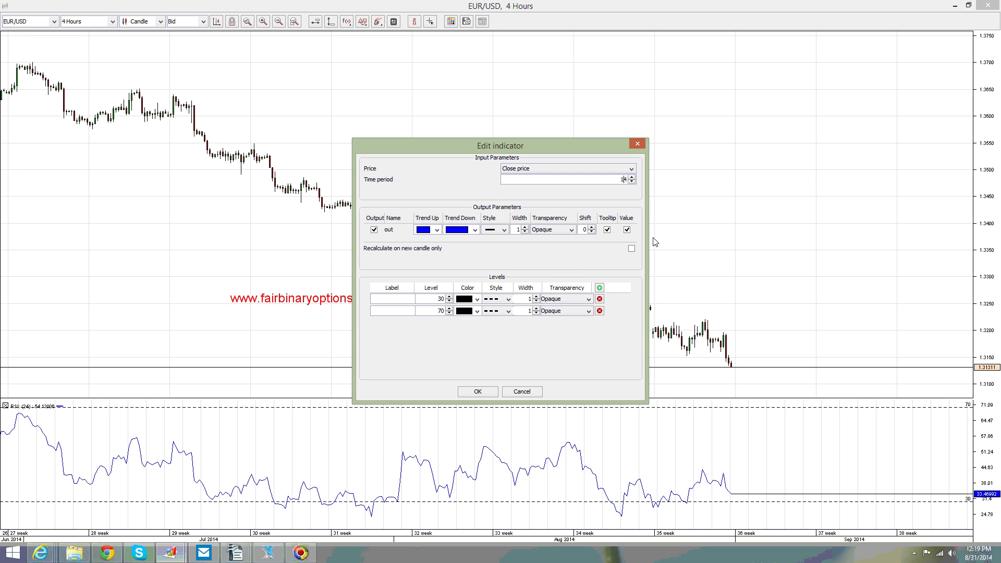
click(478, 392)
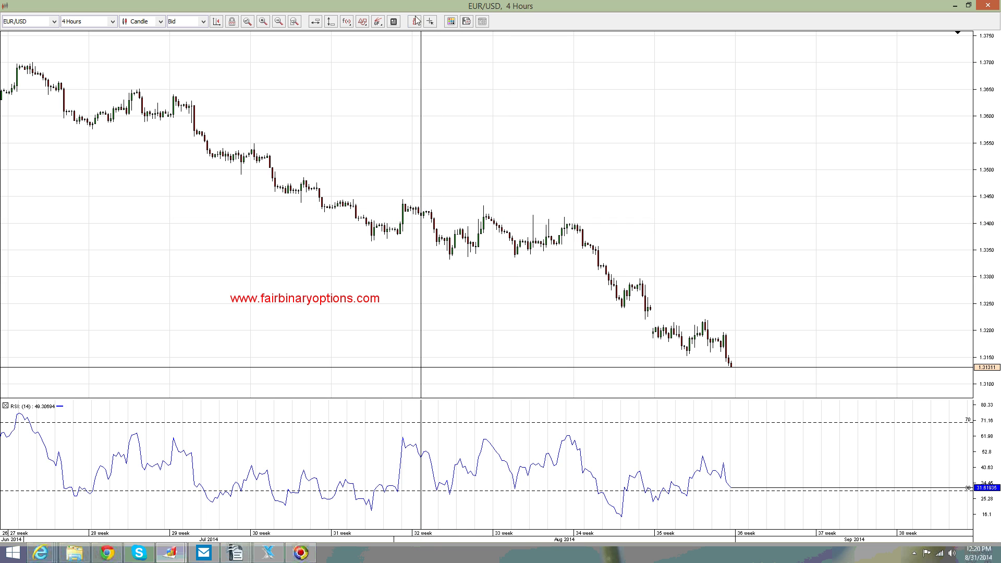
Turn off the crosshair cursor on the chart.
click(431, 21)
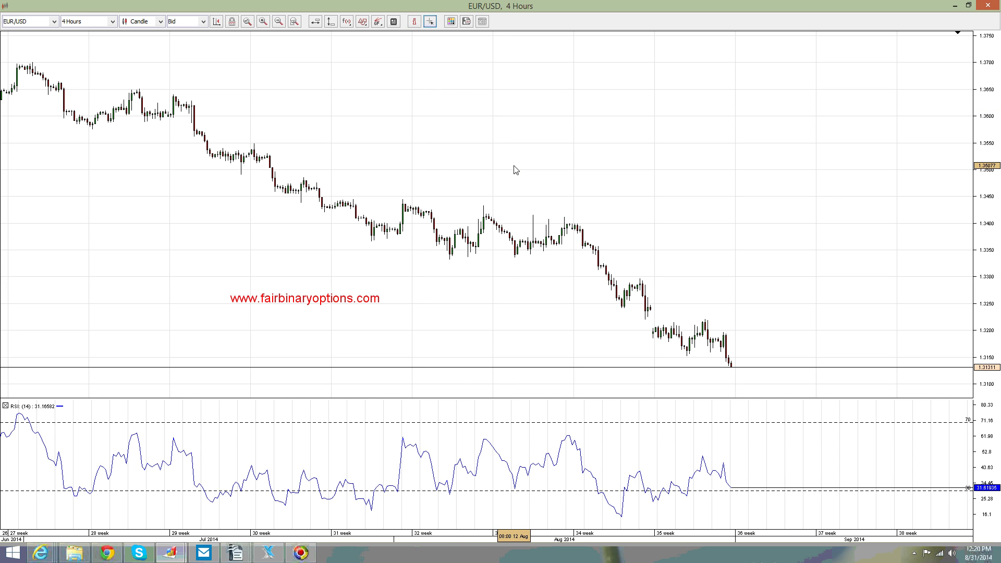